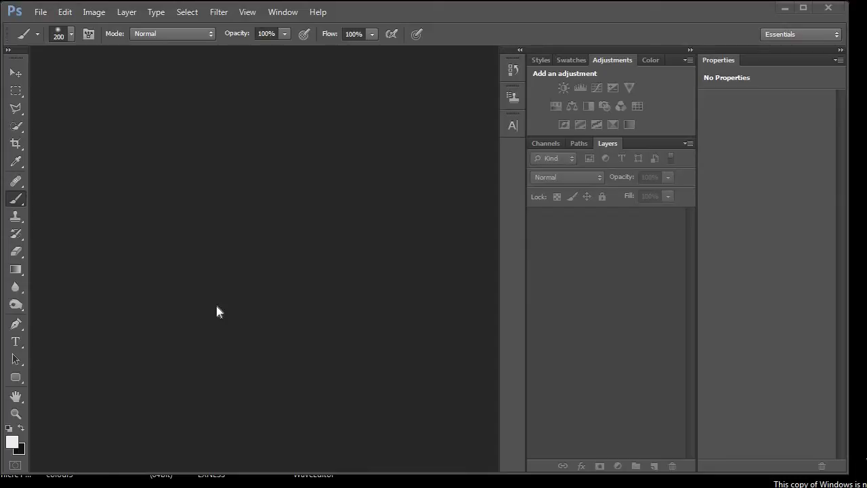
Open the image perp14cblur from the youtube lectures folder
click(44, 14)
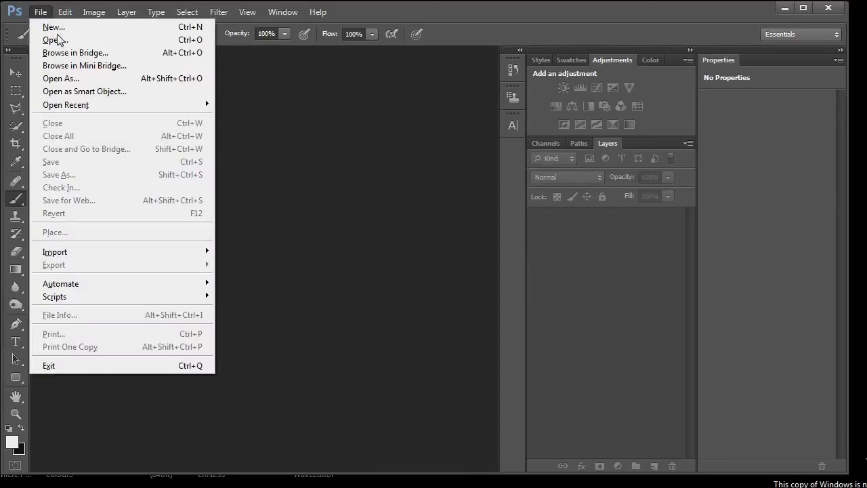
click(60, 40)
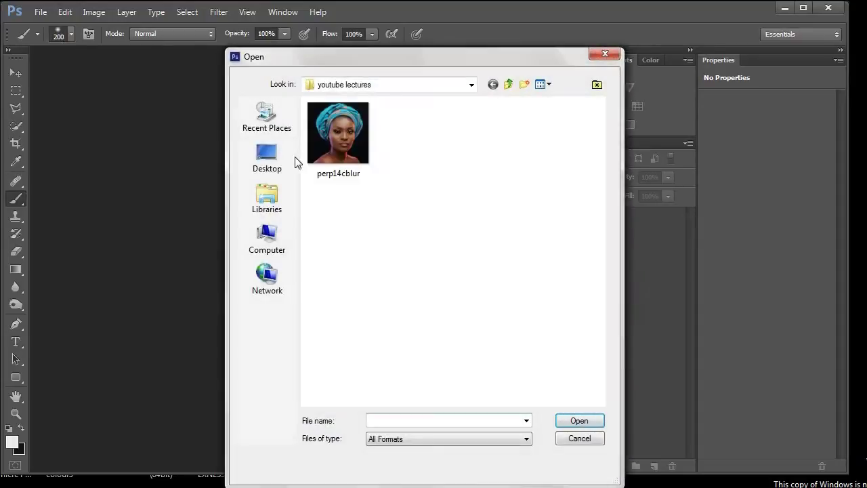
double_click(345, 158)
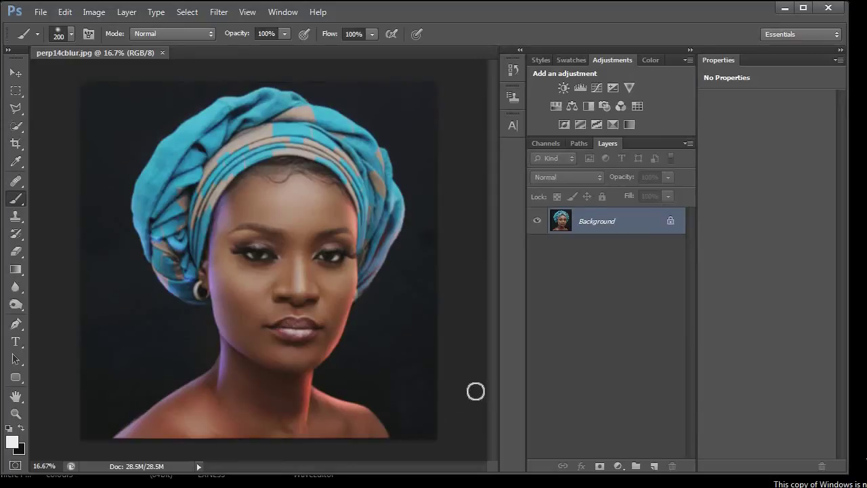
Duplicate the Background layer twice to create Layer 1 and Layer 1 copy
key(ctrl+plus)
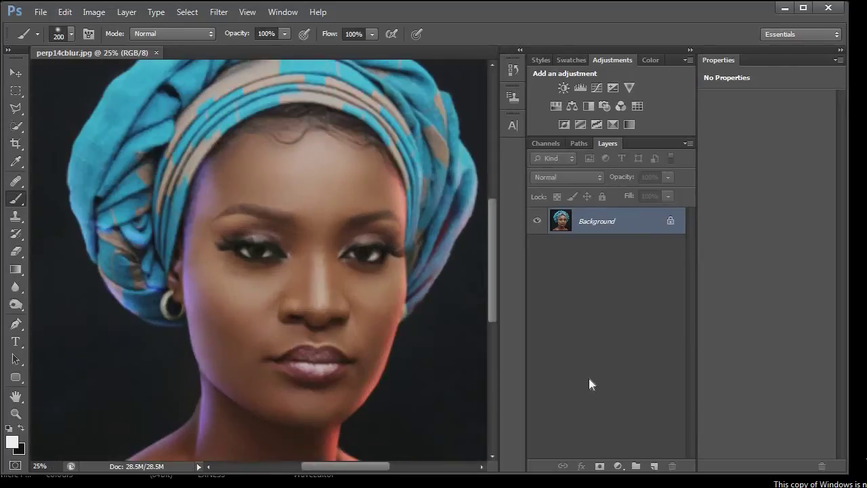
key(ctrl+plus)
key(ctrl+plus)
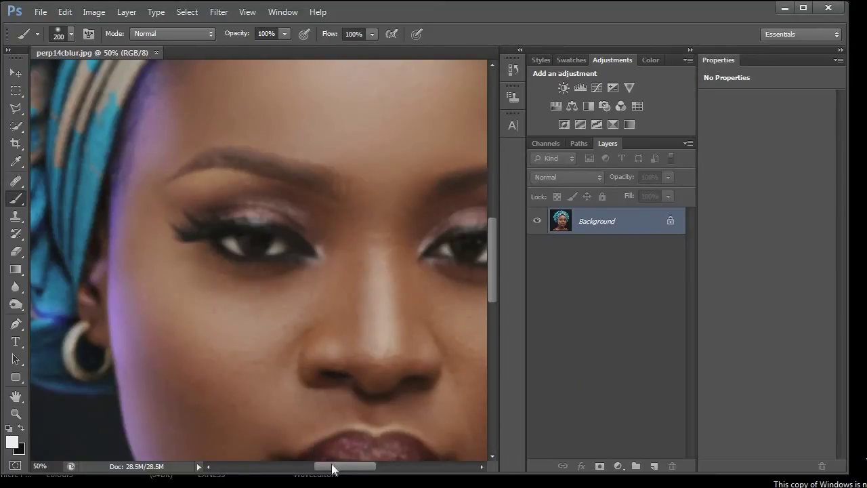
drag(332, 467, 340, 471)
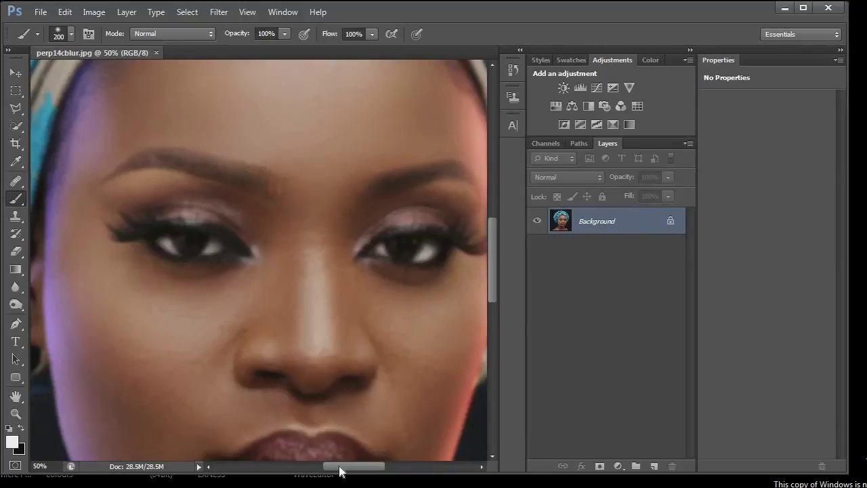
key(ctrl+j)
key(ctrl+j)
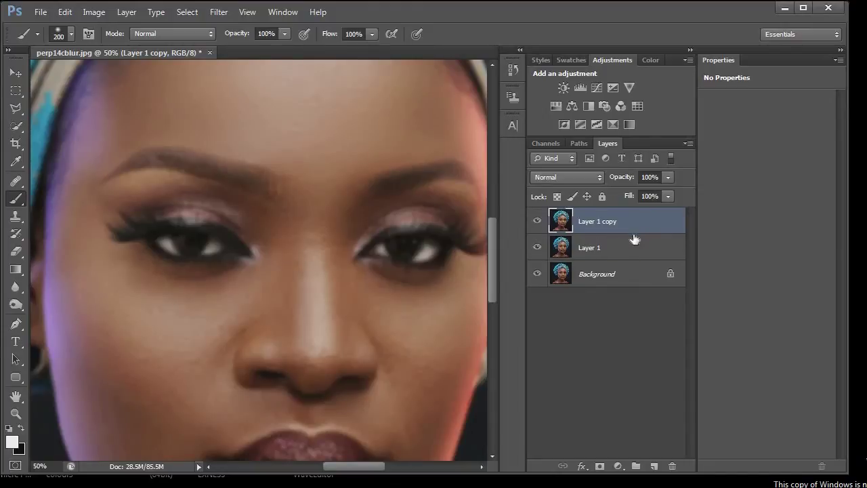
Hide Layer 1 copy and make Layer 1 the active layer
click(597, 249)
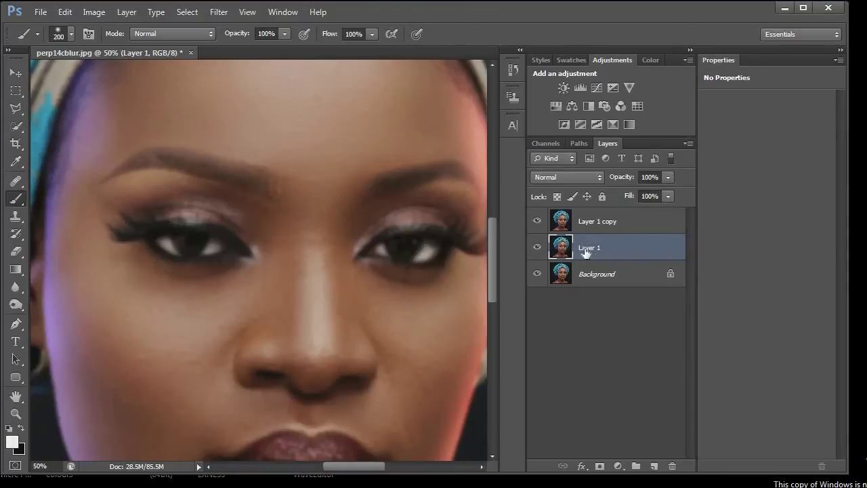
click(537, 221)
click(537, 223)
click(537, 223)
click(537, 224)
Apply a Gaussian Blur with a radius of 6 pixels to Layer 1
click(221, 12)
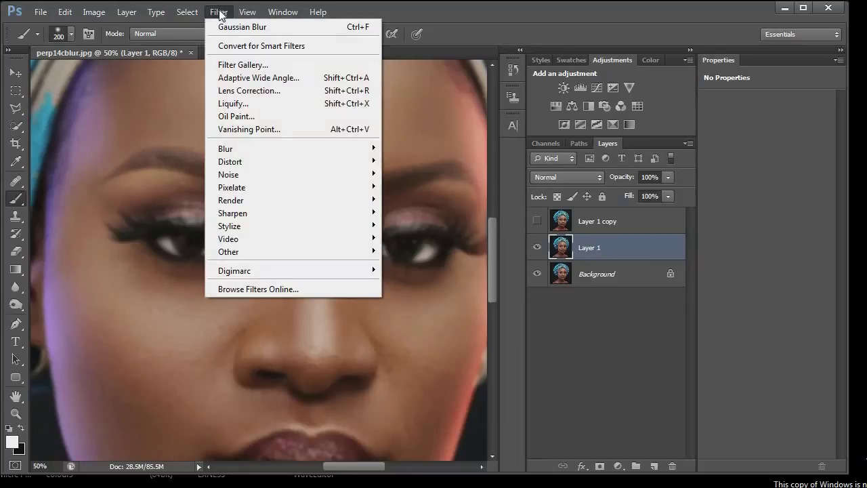
mouse_move(249, 149)
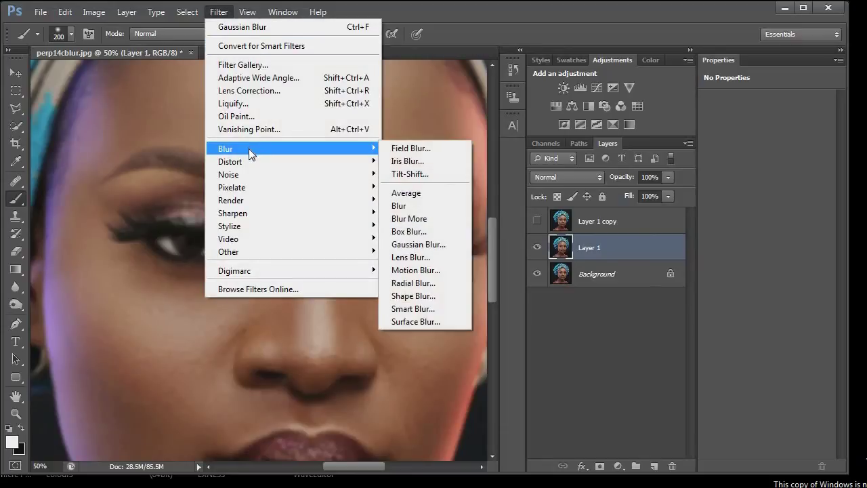
click(414, 246)
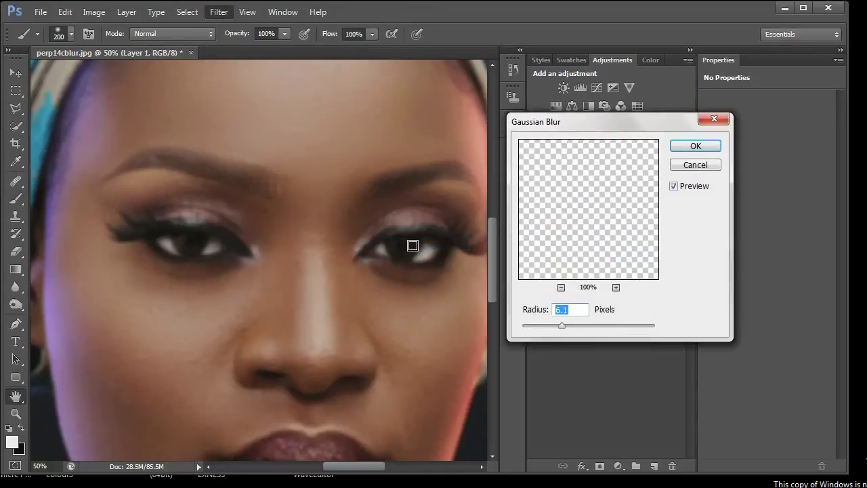
click(575, 311)
key(BackSpace)
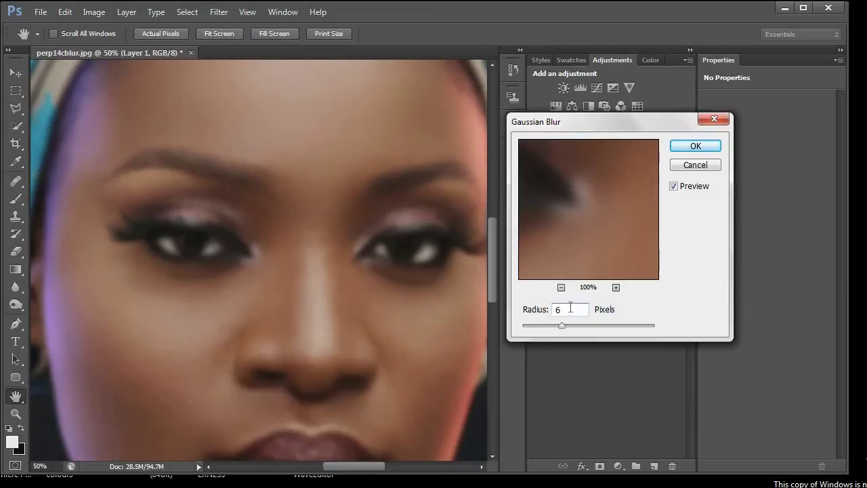
click(691, 144)
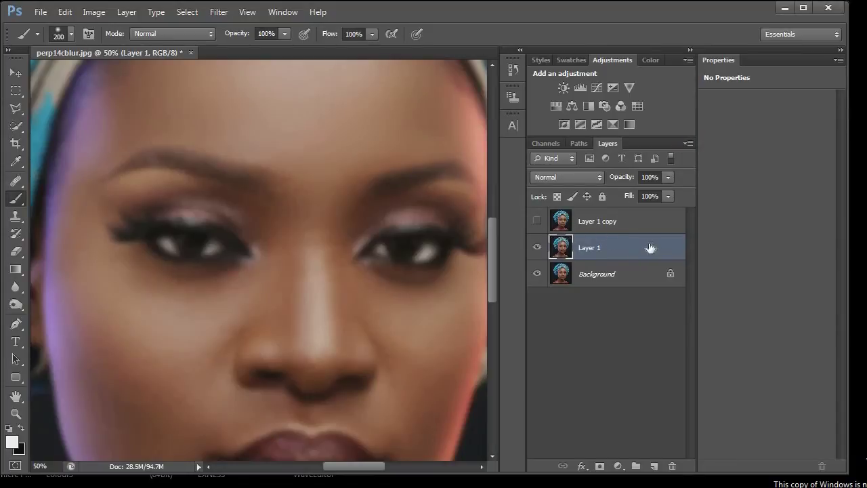
Show and select Layer 1 copy, then open Apply Image for it with Layer 1 as the source layer
click(593, 226)
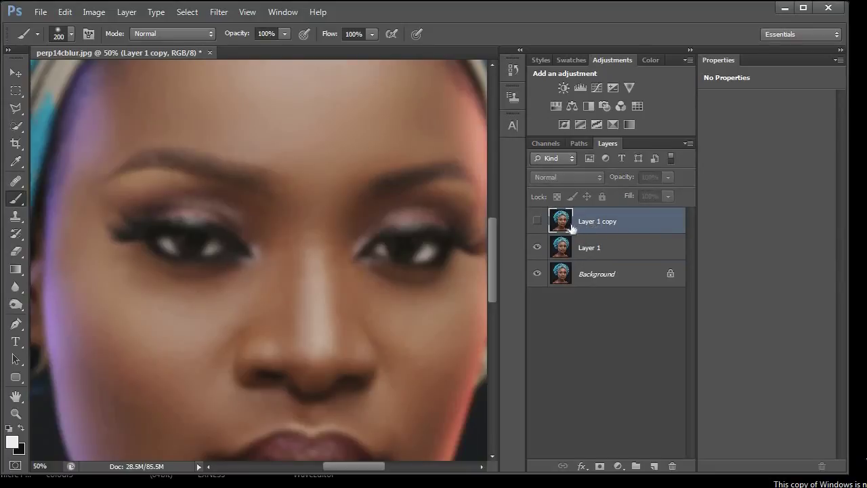
click(537, 221)
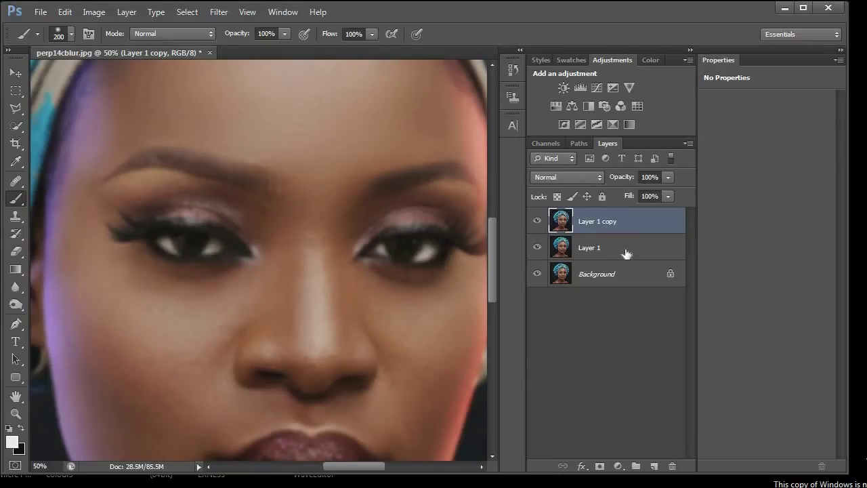
click(92, 13)
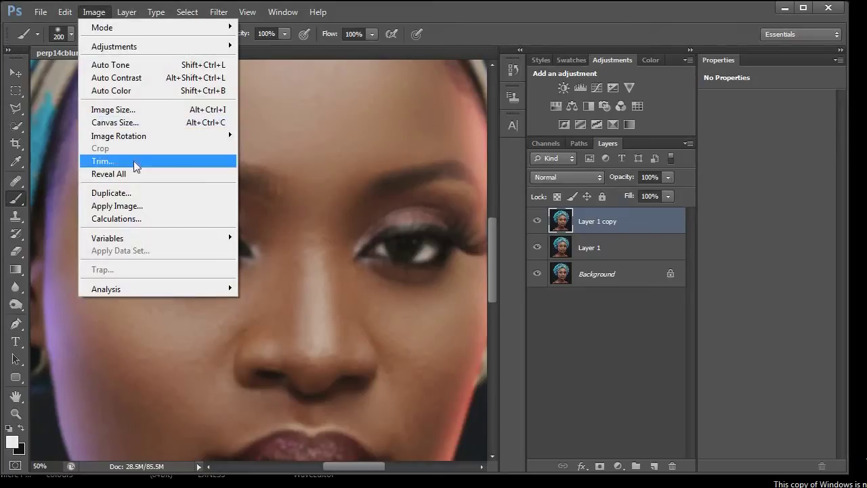
click(134, 205)
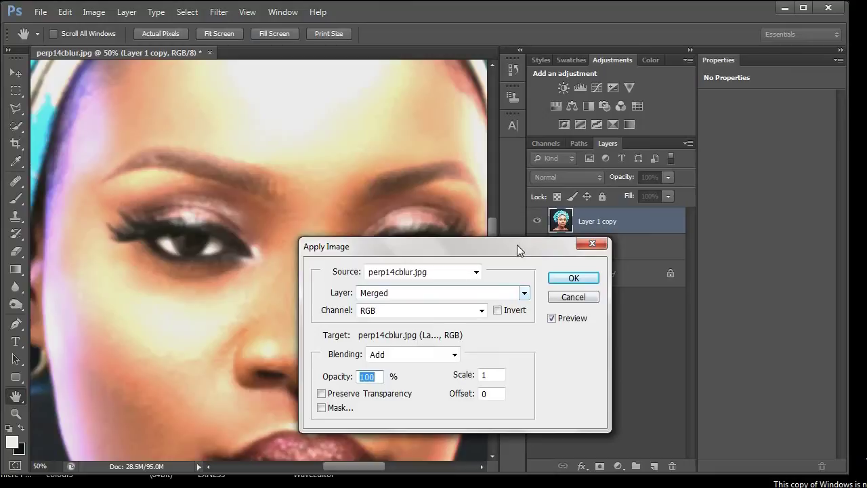
drag(523, 244, 519, 103)
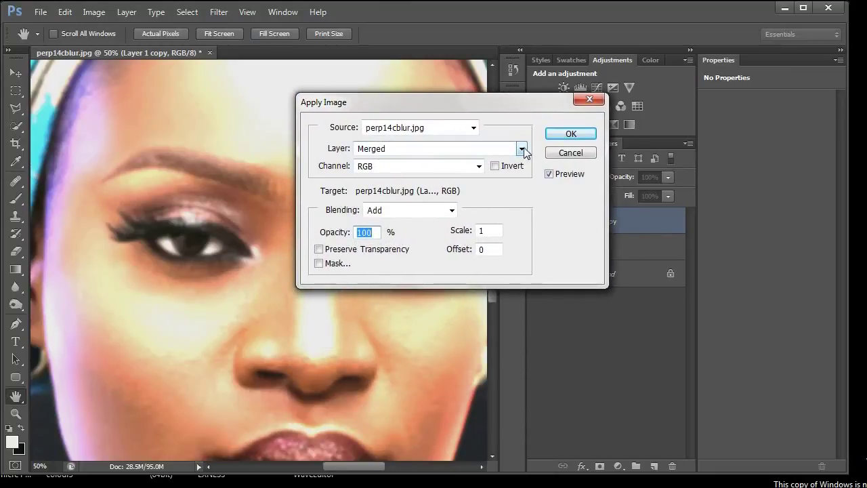
click(523, 149)
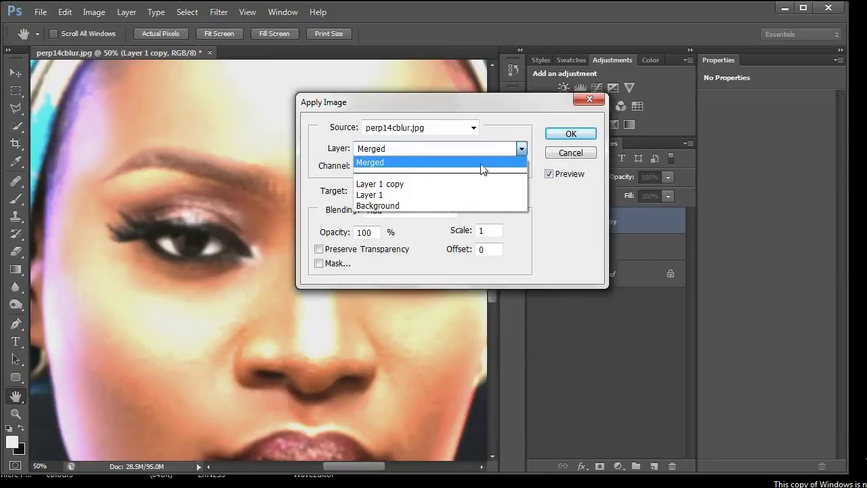
click(381, 196)
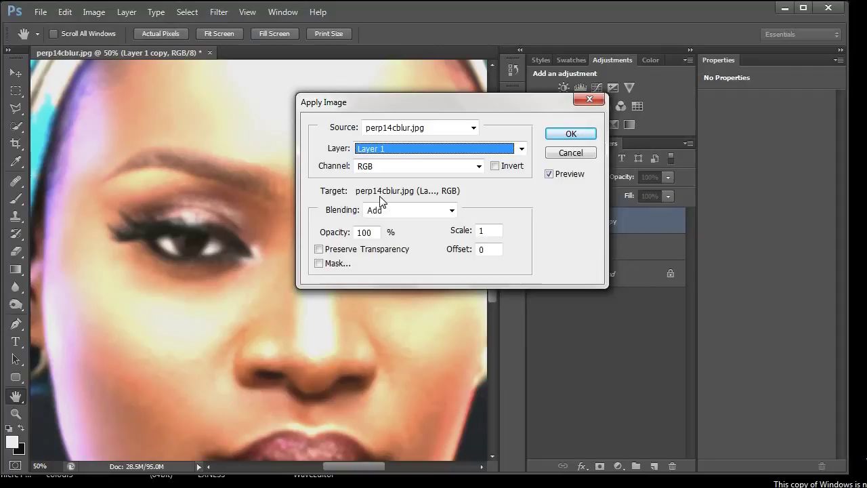
click(519, 151)
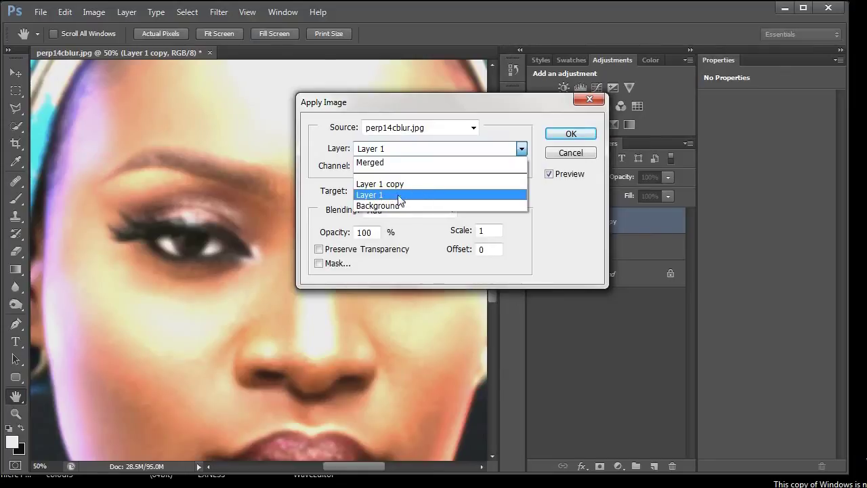
click(381, 196)
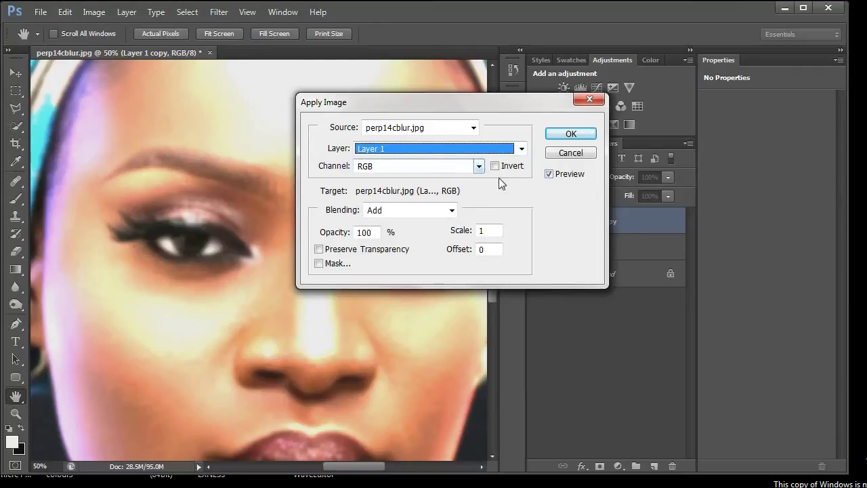
Apply the image to Layer 1 copy with Add blending, scale 2, offset 0 and the source channel inverted
click(453, 211)
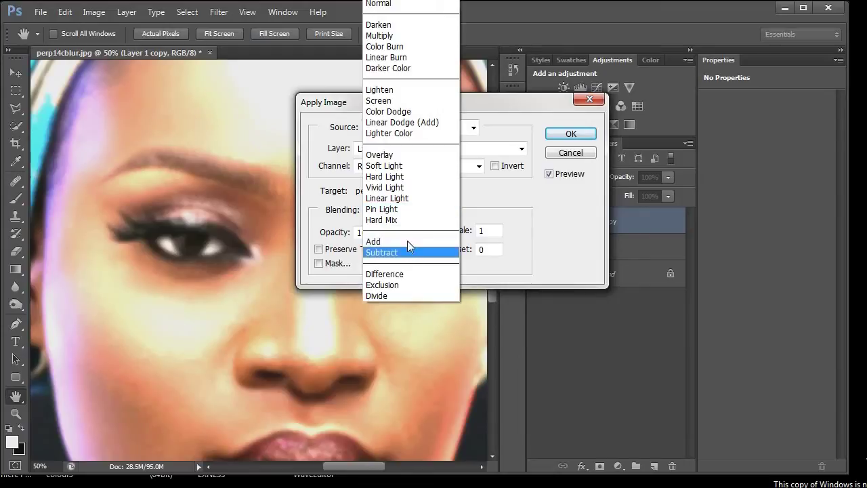
click(374, 241)
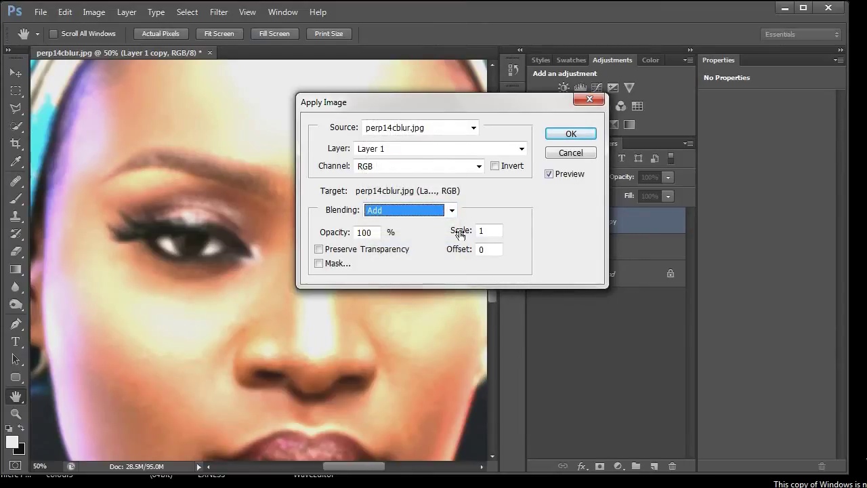
double_click(489, 231)
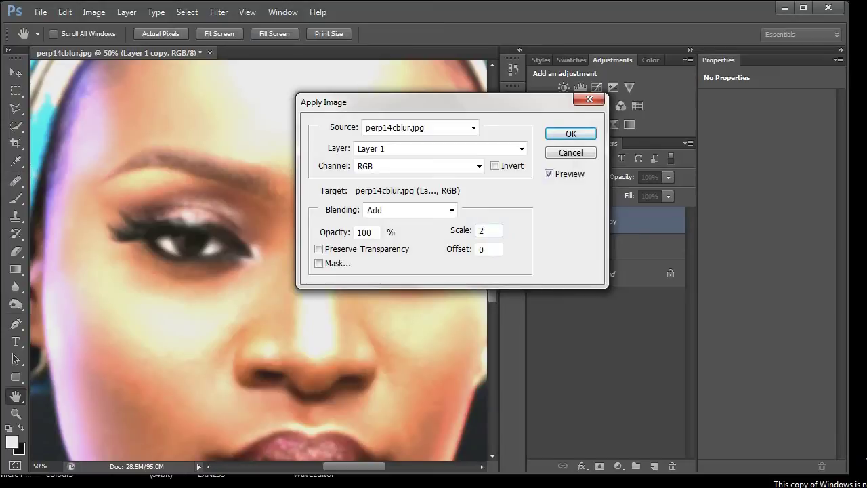
text(2)
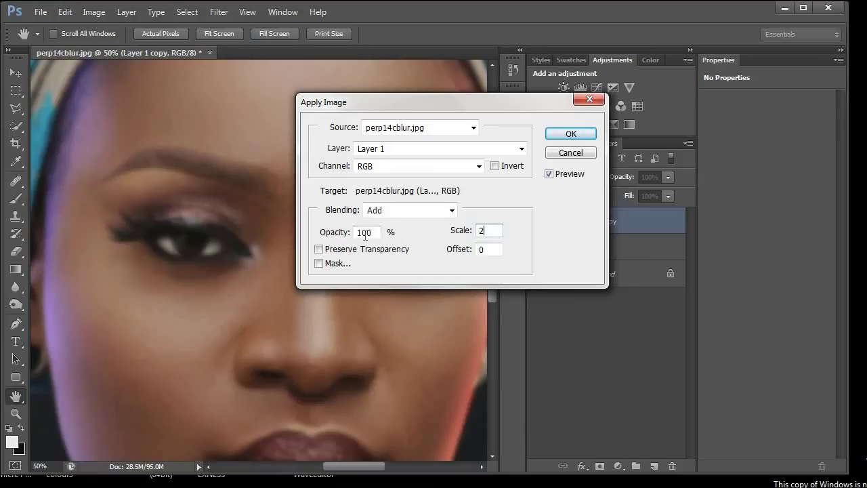
click(496, 167)
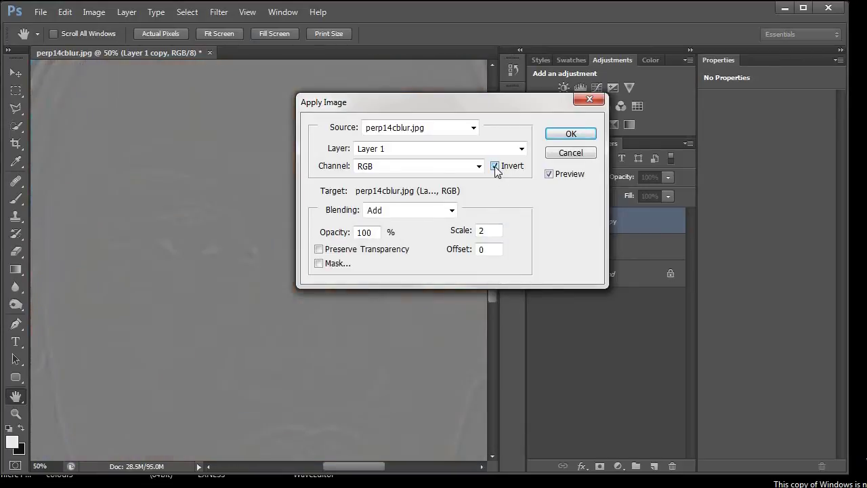
drag(485, 103, 620, 102)
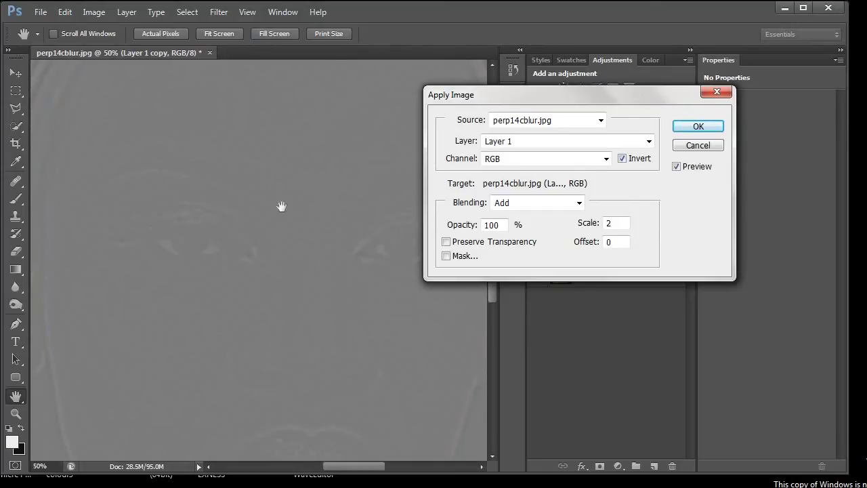
click(696, 127)
key(b)
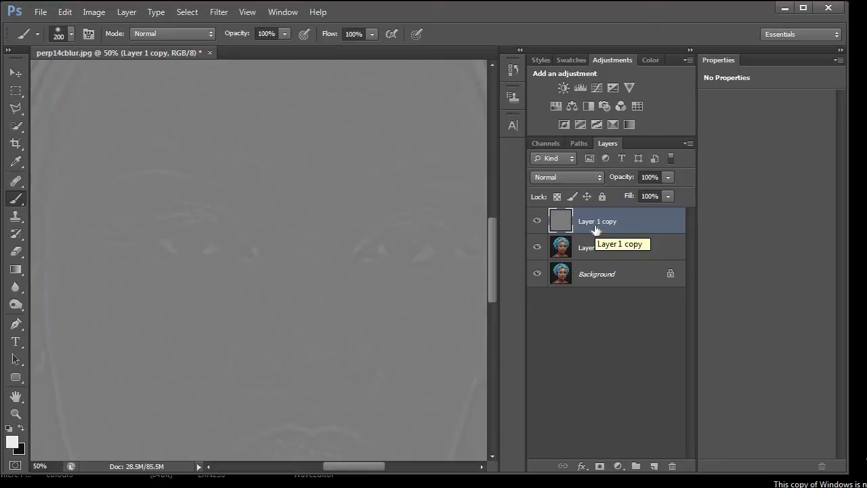
Set the blend mode of Layer 1 copy to Linear Light
click(595, 180)
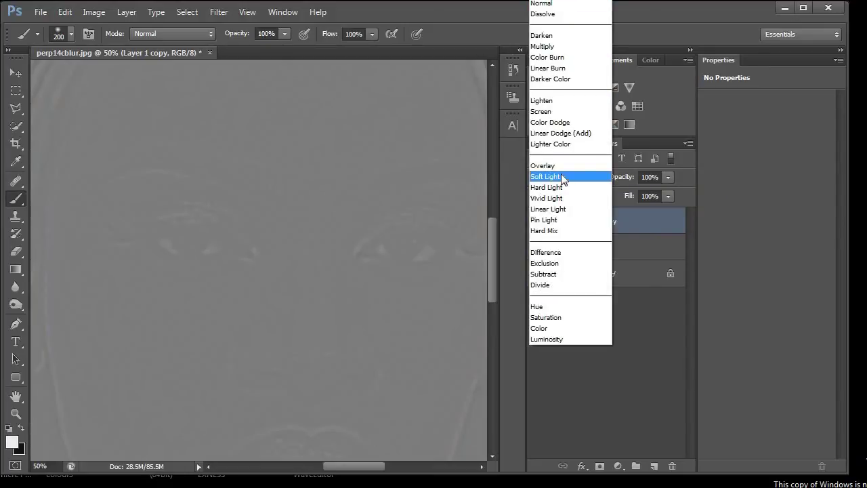
click(558, 211)
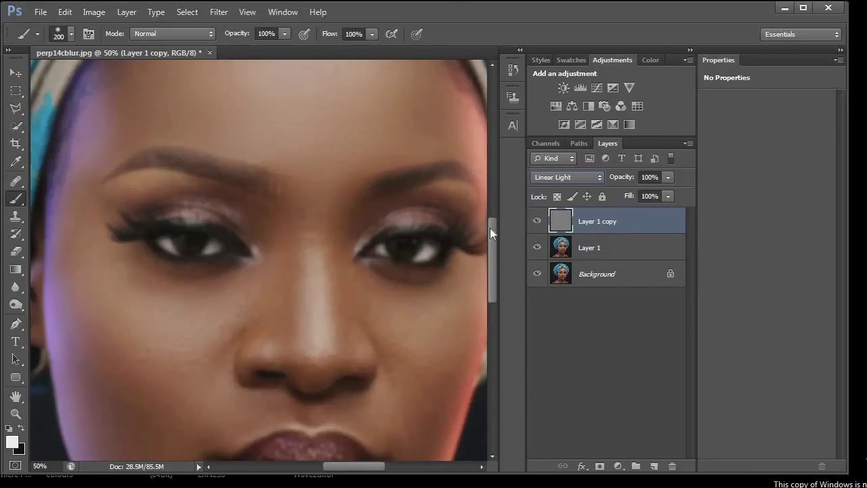
drag(489, 234, 491, 240)
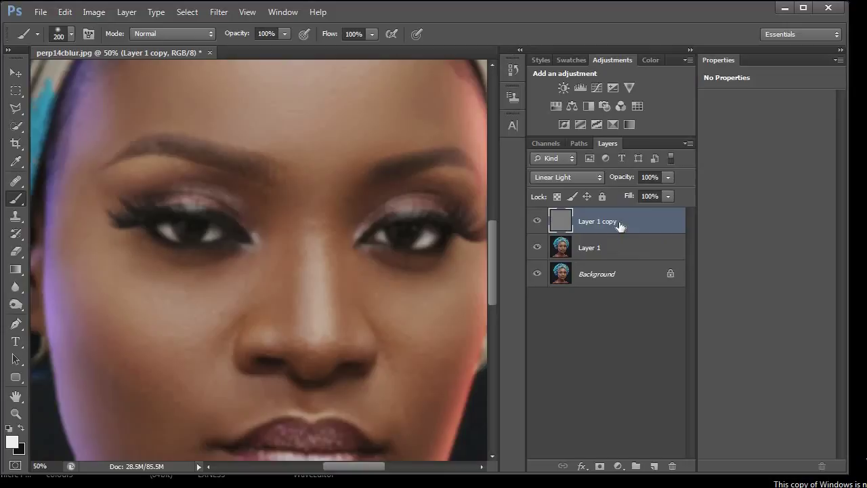
Duplicate the Linear Light texture layer five times, up to Layer 1 copy 6, to strengthen the facial detail
key(ctrl+j)
key(ctrl+j)
key(ctrl+j)
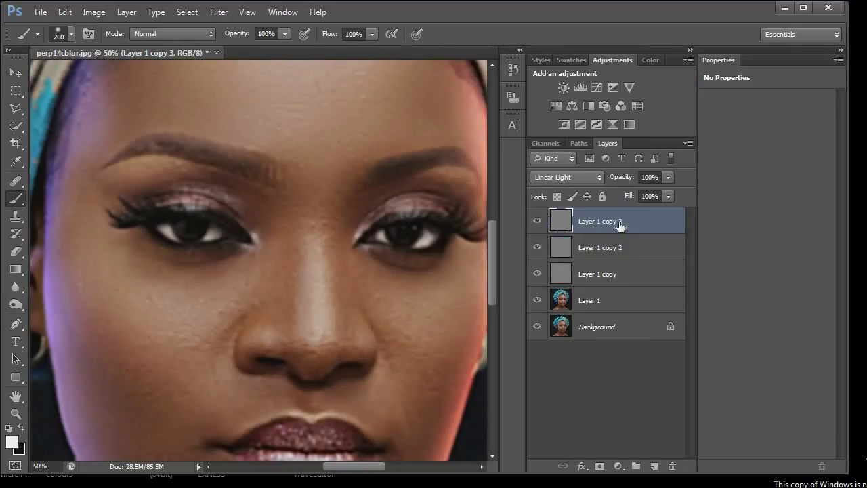
key(ctrl+j)
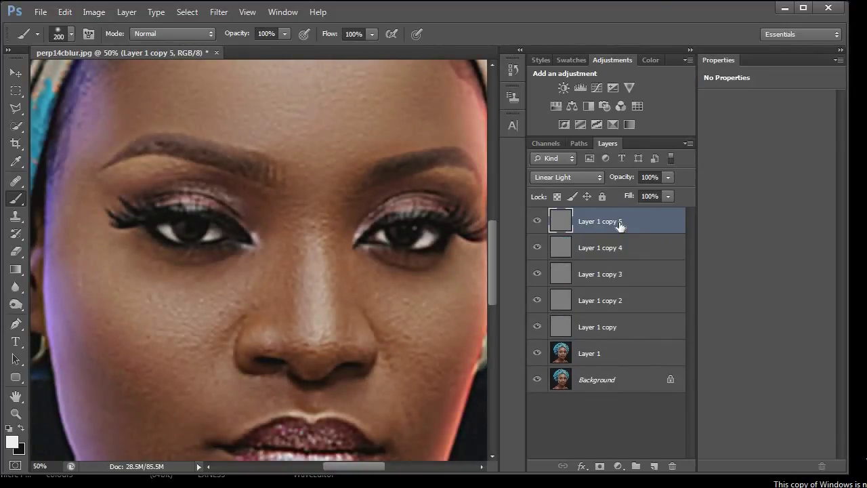
key(ctrl+j)
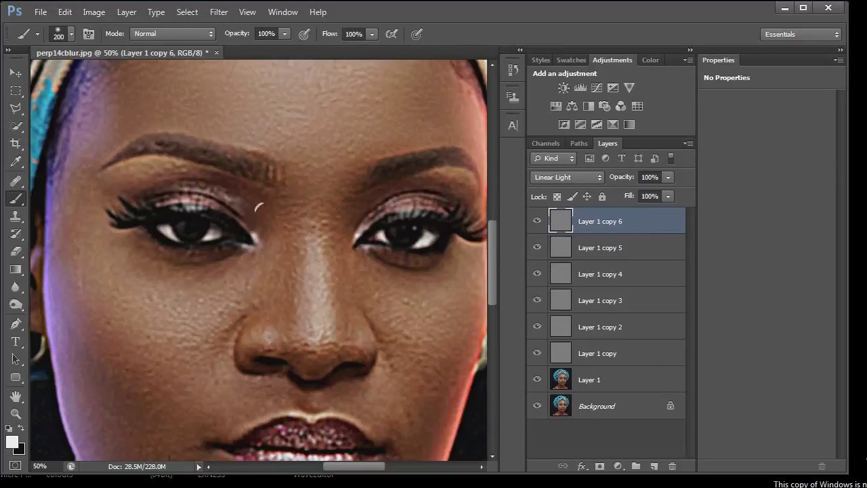
Compare the sharpened face with the blurry original by hiding all layers above Background and showing them again
scroll(493, 284, down, 5)
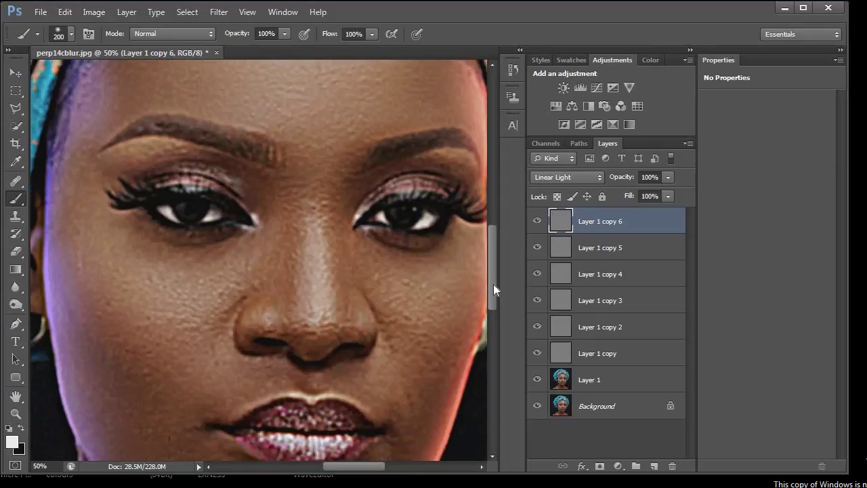
scroll(494, 274, up, 4)
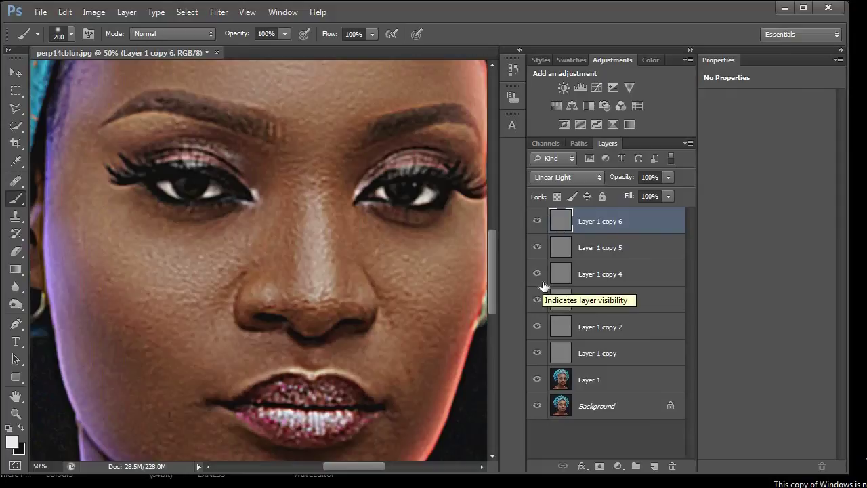
click(603, 248)
click(602, 231)
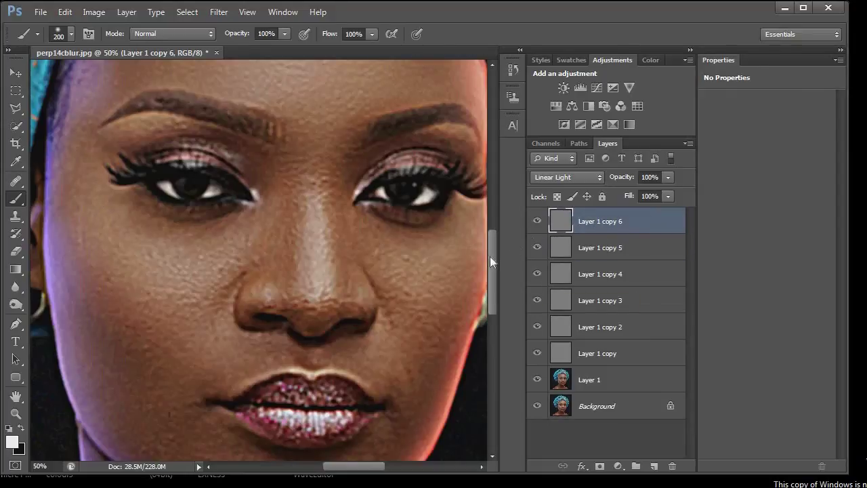
mouse_move(492, 259)
mouse_down()
mouse_move(493, 302)
mouse_move(494, 239)
mouse_move(493, 276)
mouse_move(492, 263)
mouse_up()
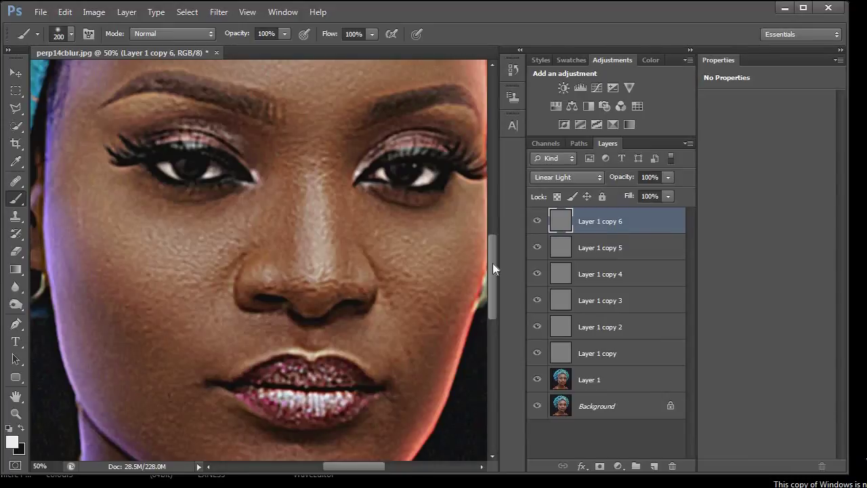
mouse_move(493, 263)
mouse_down()
mouse_move(492, 237)
mouse_move(493, 259)
mouse_up()
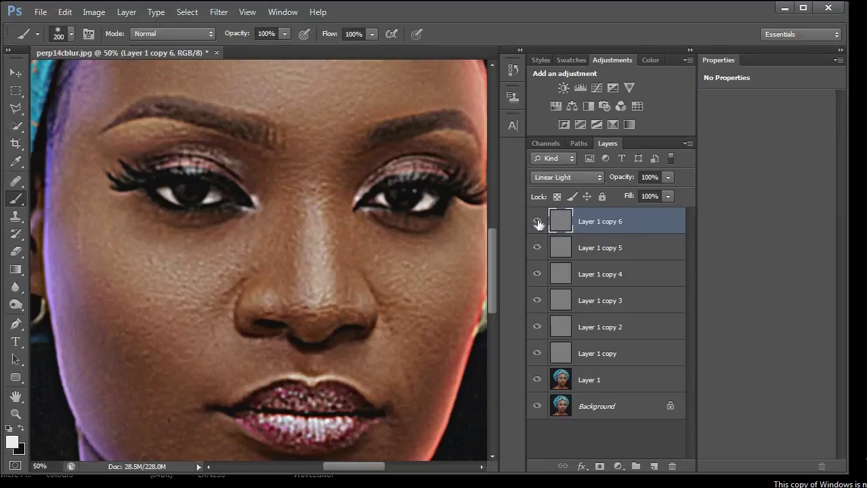
drag(537, 223, 538, 383)
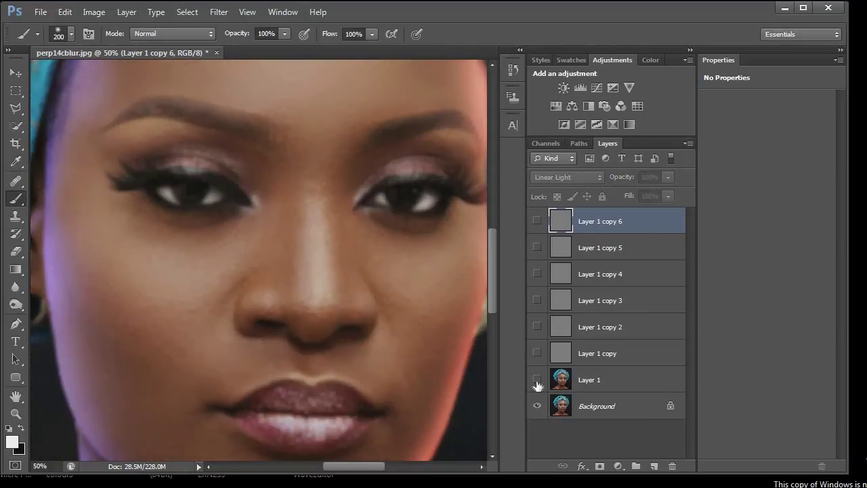
drag(536, 385, 537, 226)
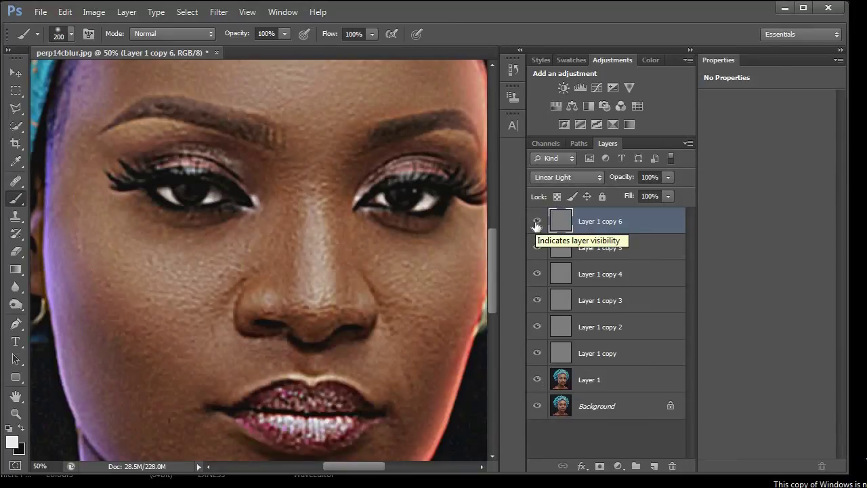
mouse_move(537, 225)
mouse_down()
mouse_move(539, 390)
mouse_move(535, 225)
mouse_up()
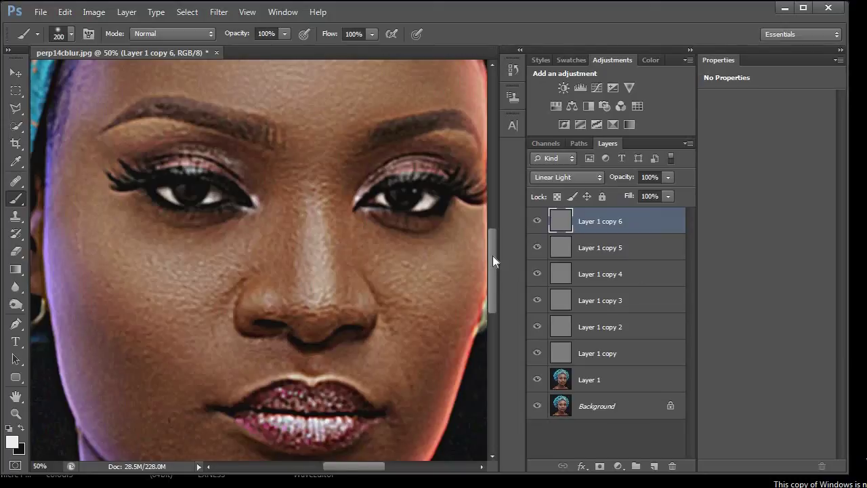
mouse_move(493, 255)
mouse_down()
mouse_move(491, 274)
mouse_move(494, 229)
mouse_move(496, 256)
mouse_up()
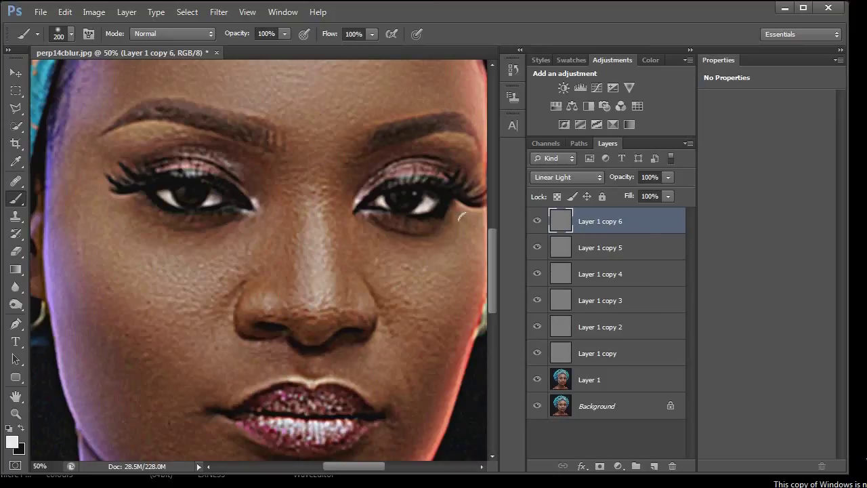
mouse_move(492, 243)
mouse_down()
mouse_move(494, 284)
mouse_move(492, 210)
mouse_move(496, 246)
mouse_up()
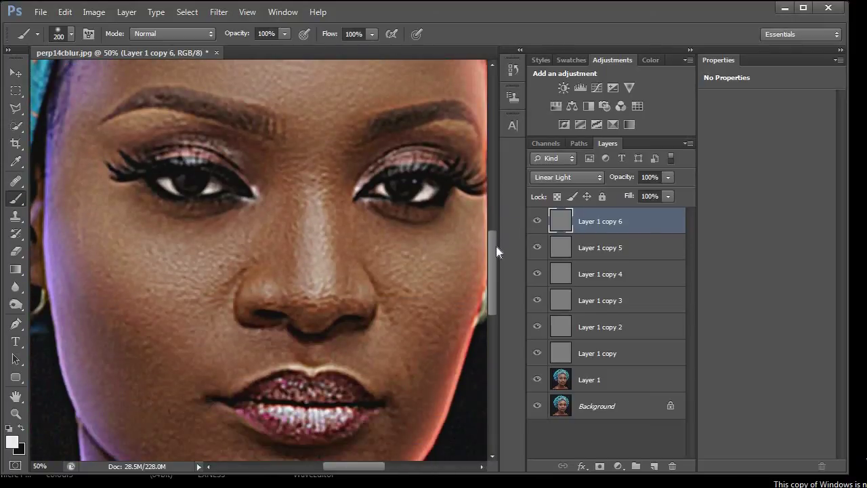